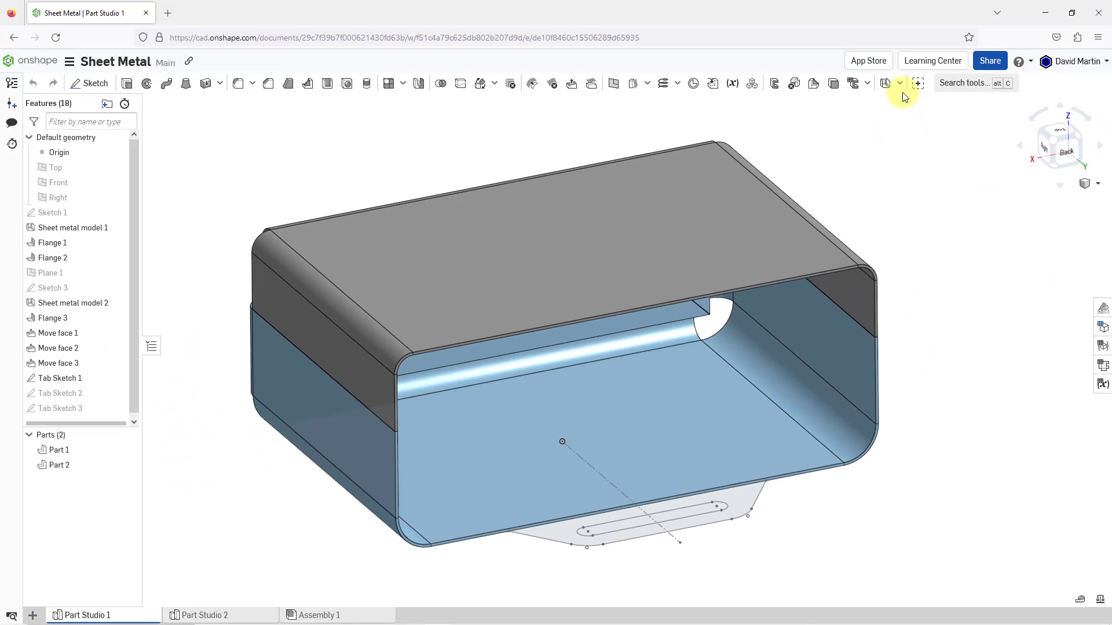
Start a Tab feature using the Tab Sketch 1 region, minus the extra slot, as profile.
click(899, 85)
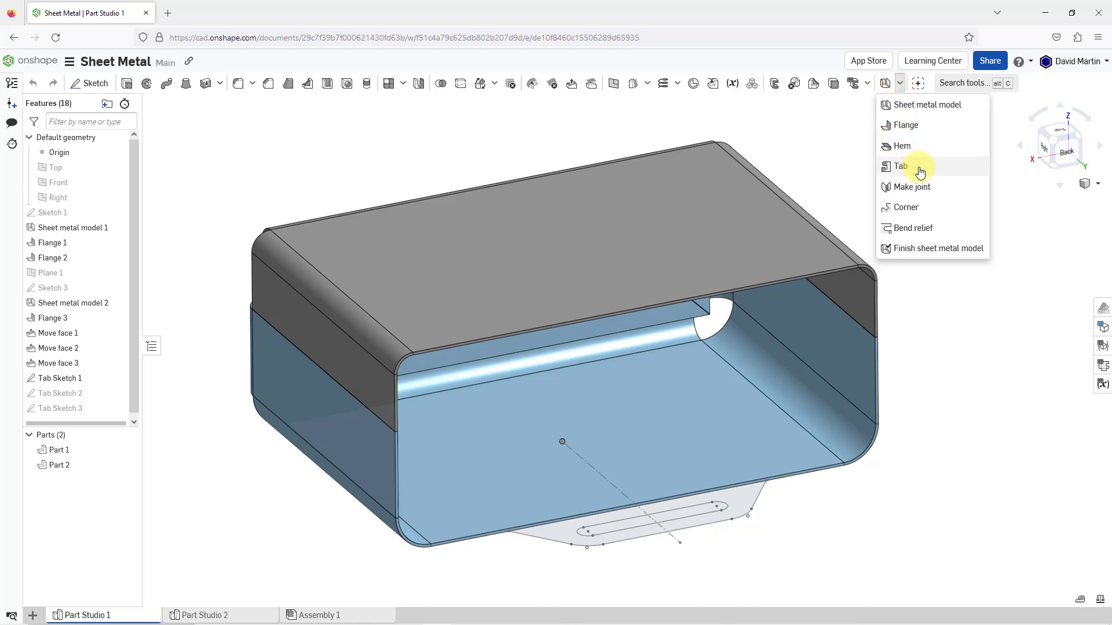
click(901, 167)
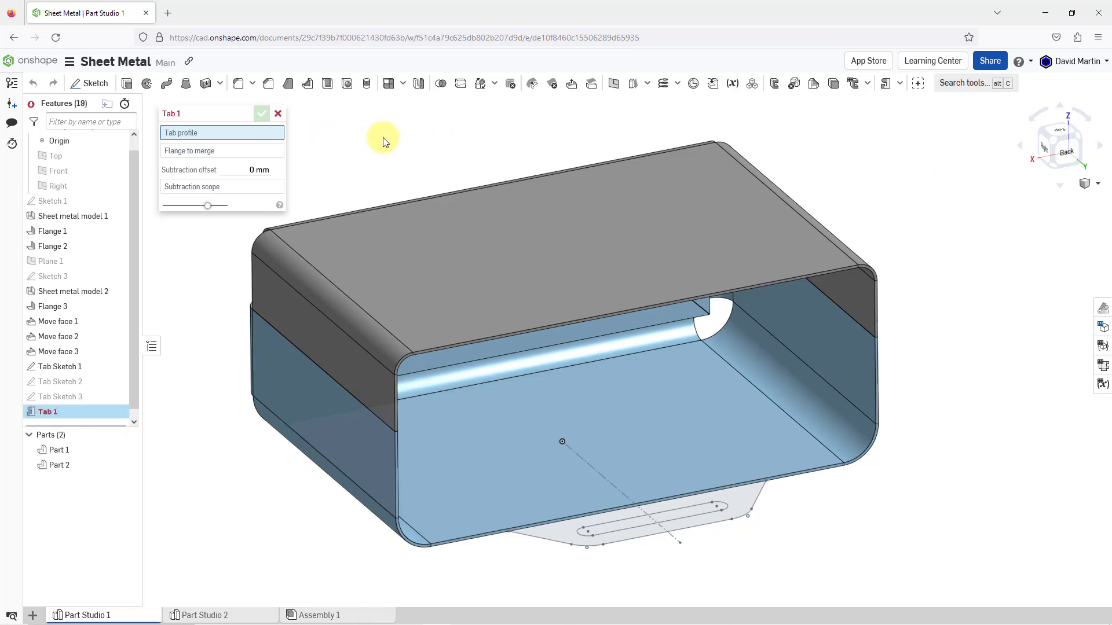
click(747, 503)
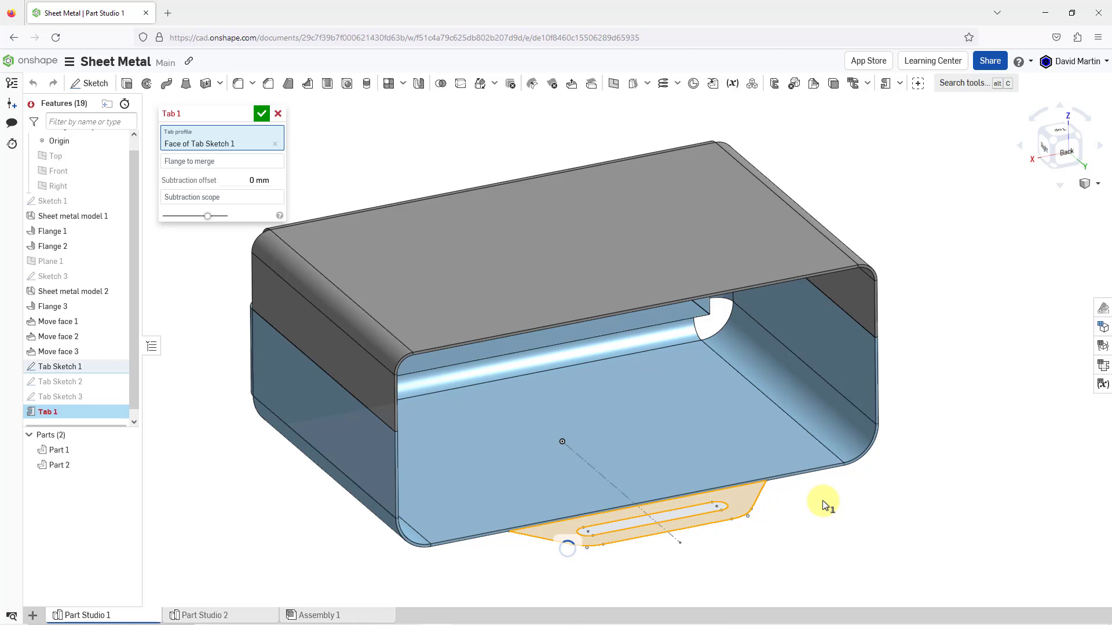
click(709, 506)
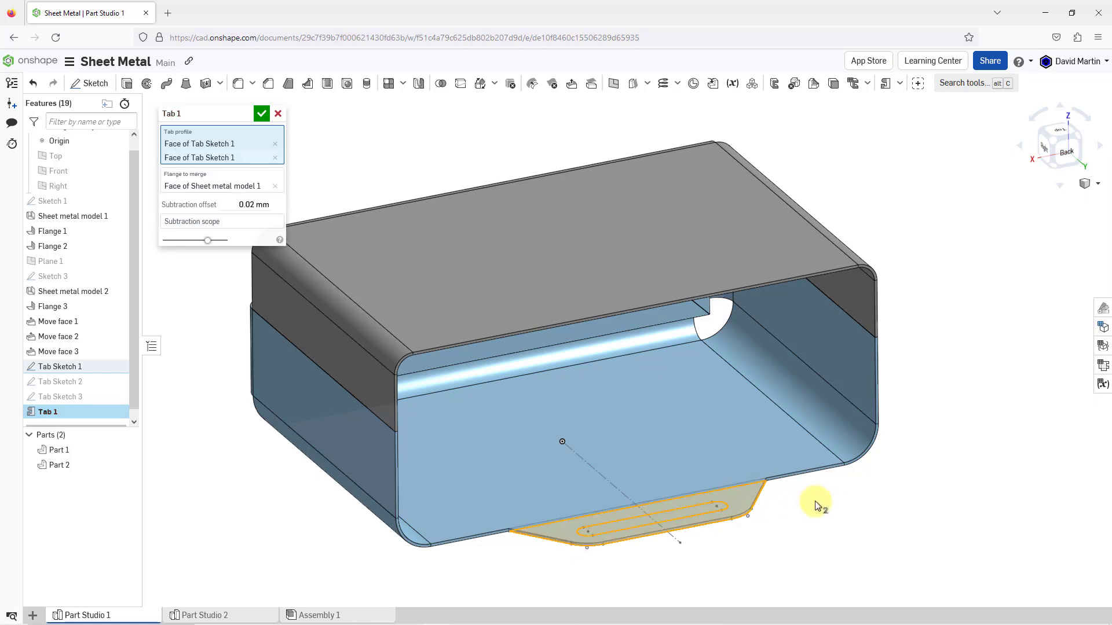
click(275, 158)
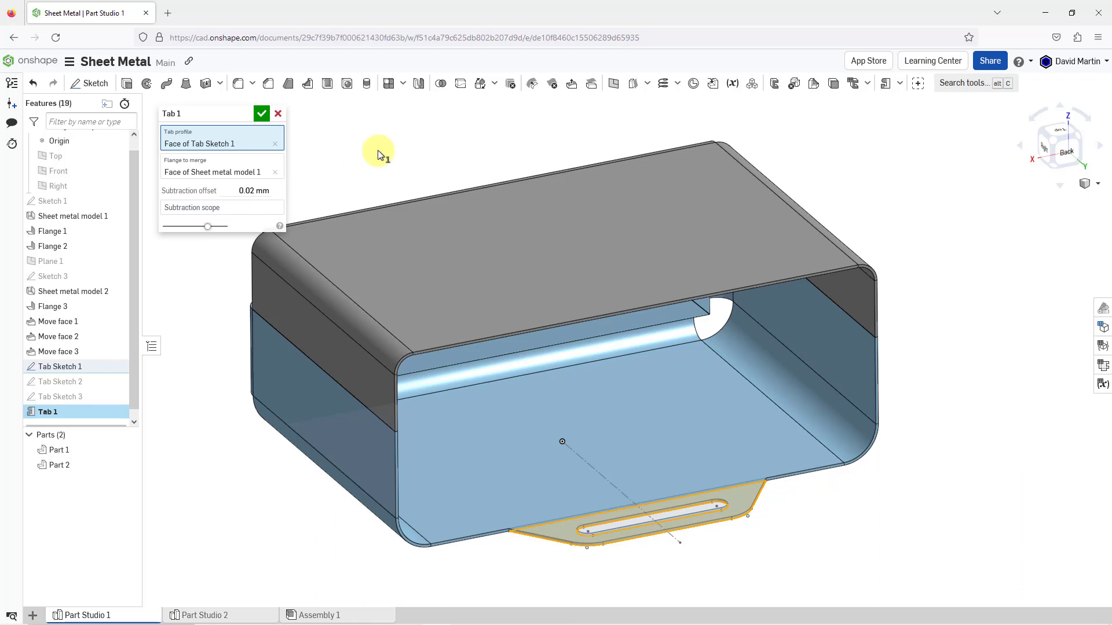
Merge Tab 1 into both the bottom and top flanges and create it.
click(252, 166)
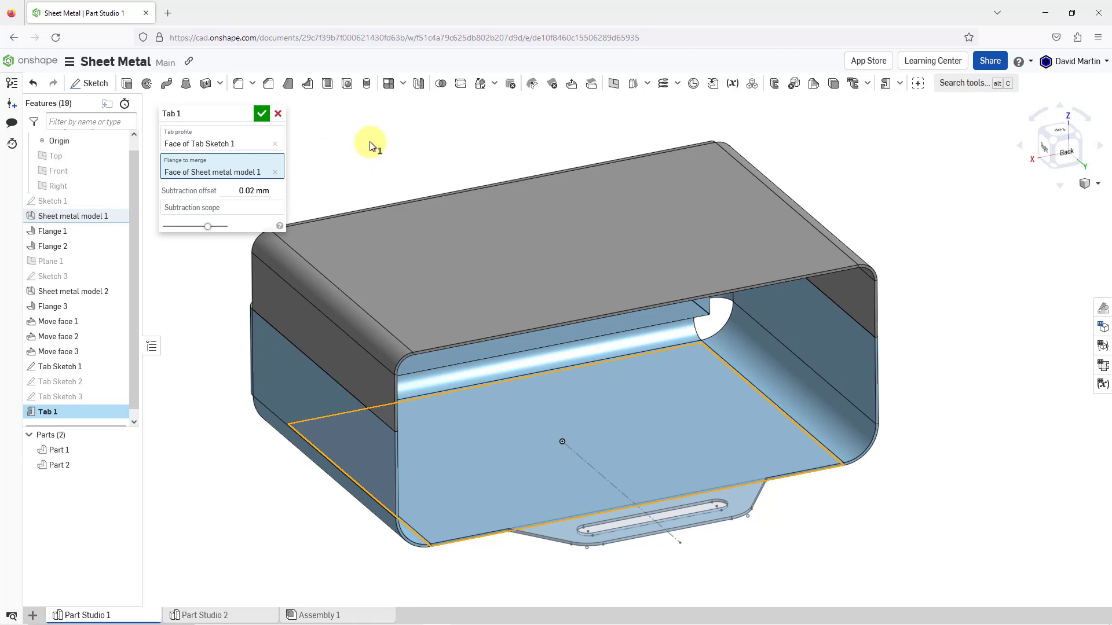
click(541, 274)
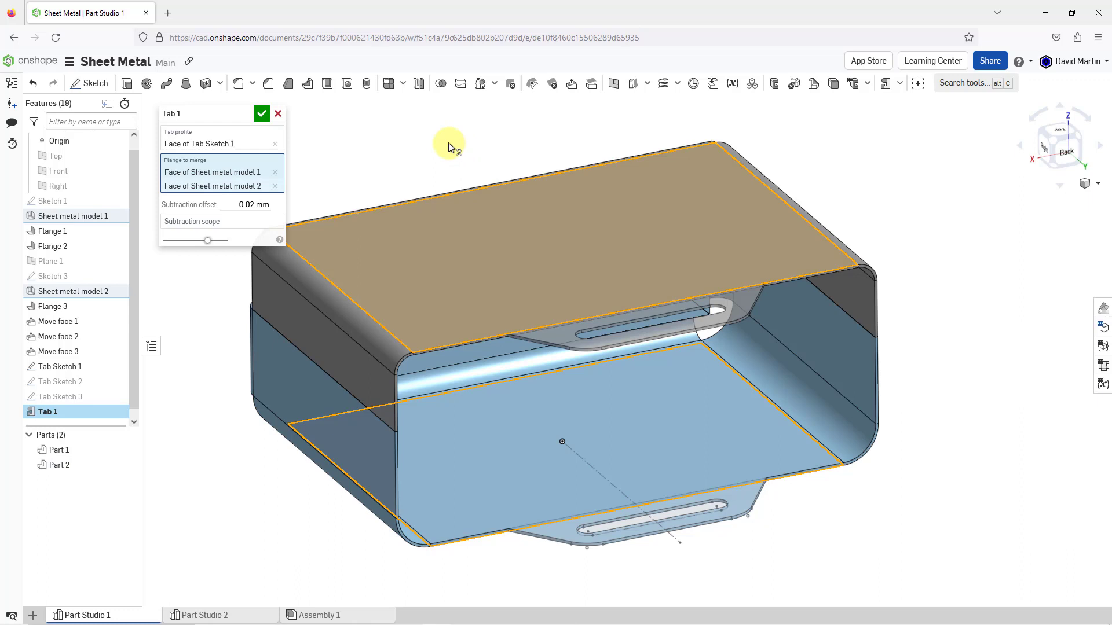
click(261, 115)
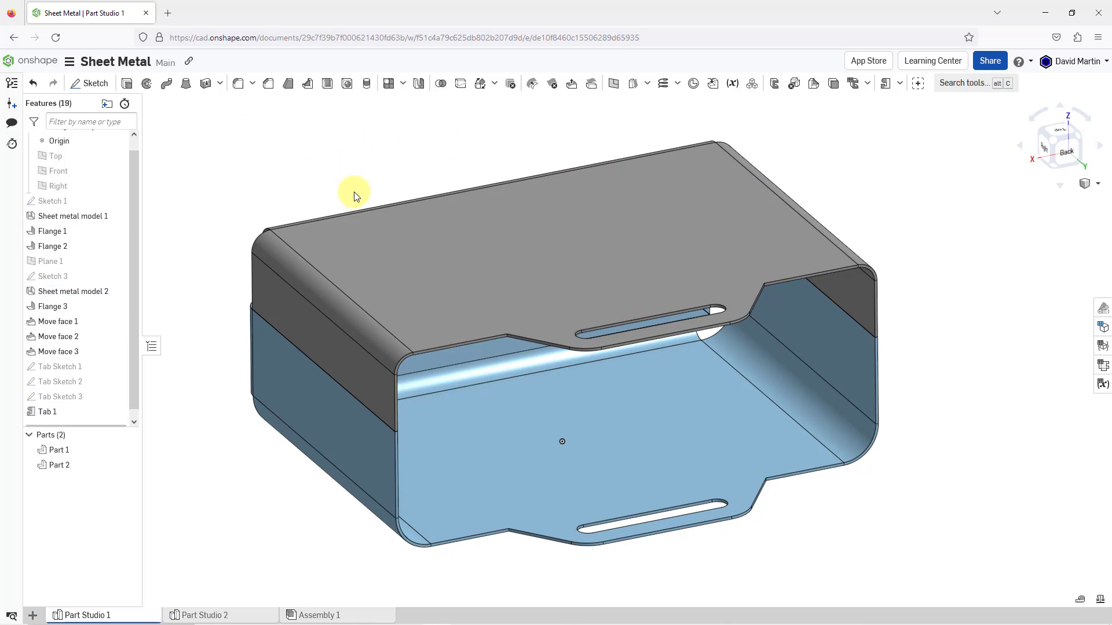
Show Tab Sketch 2 and start Tab 2 with both its rectangles as the tab profile.
right_drag(354, 189, 356, 181)
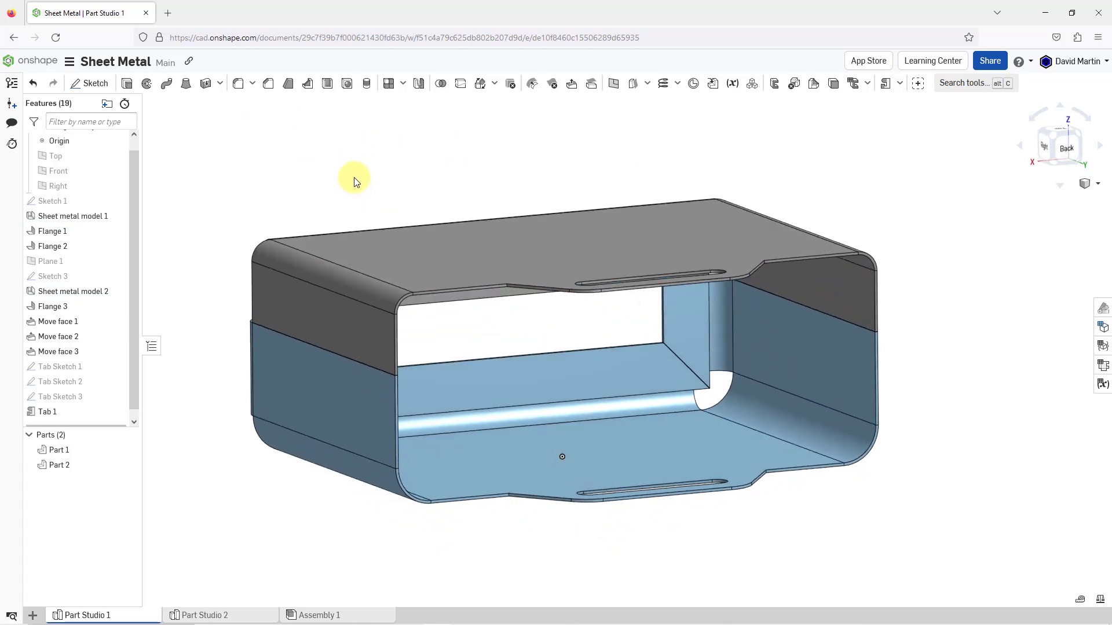
click(117, 382)
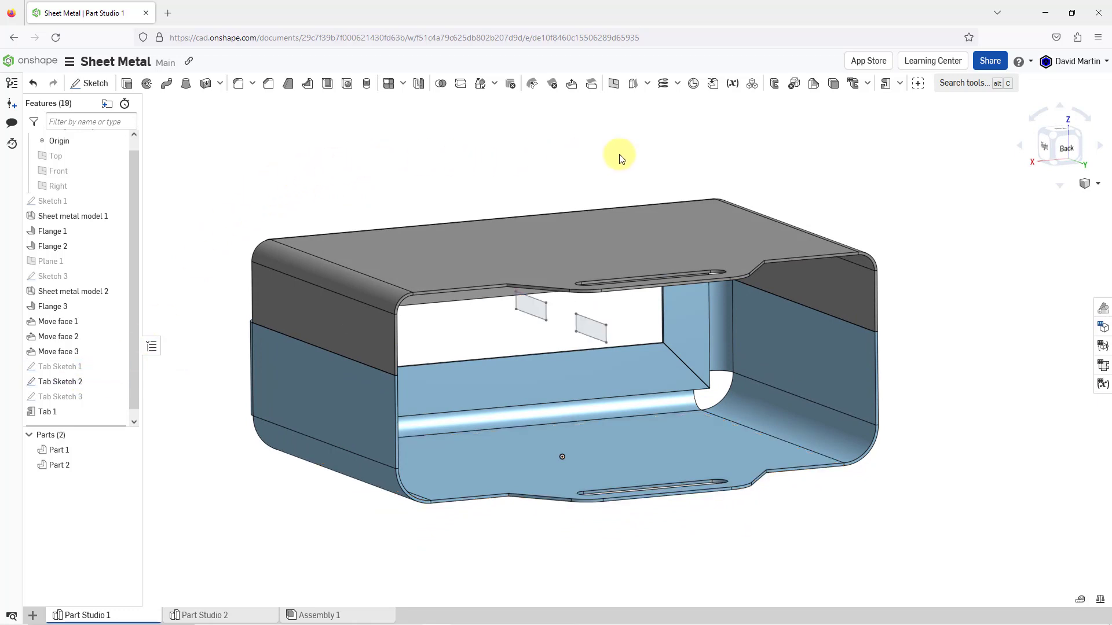
click(883, 87)
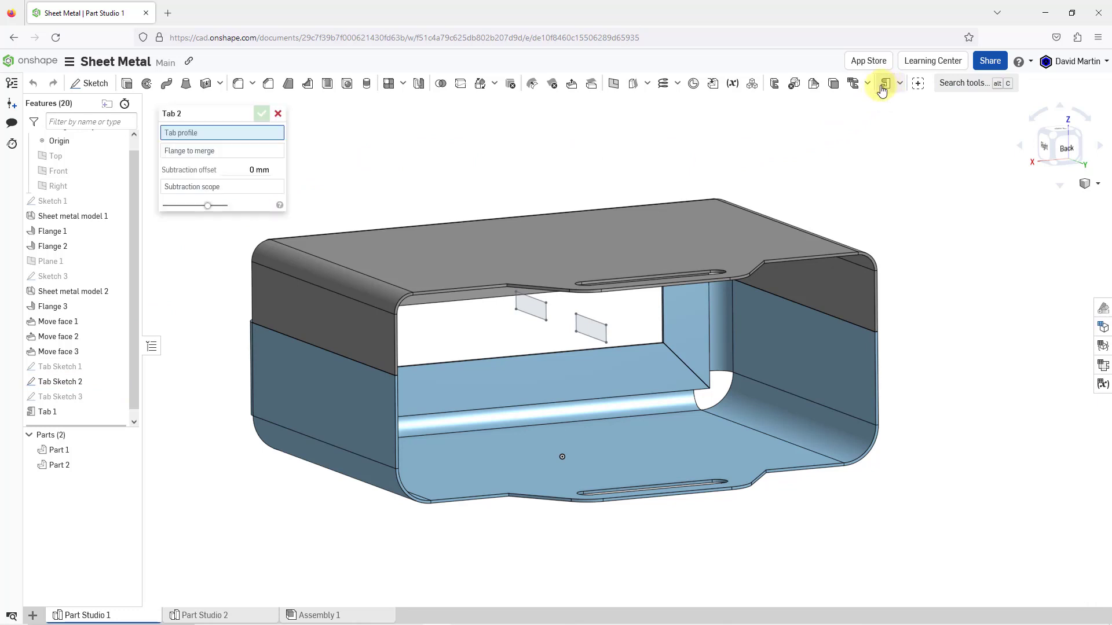
click(530, 303)
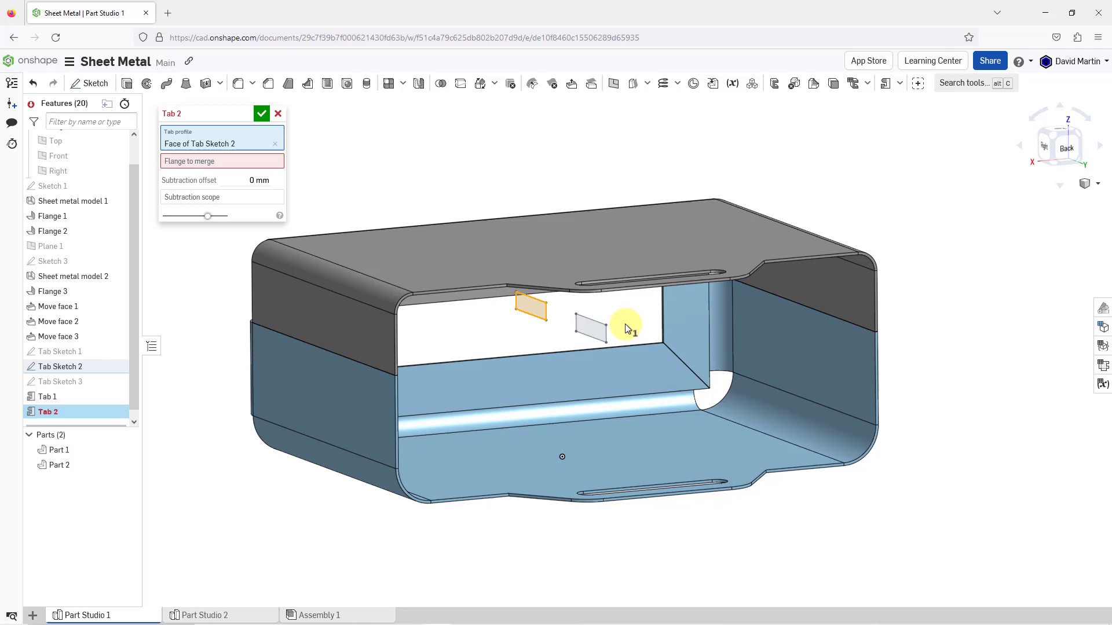
click(595, 331)
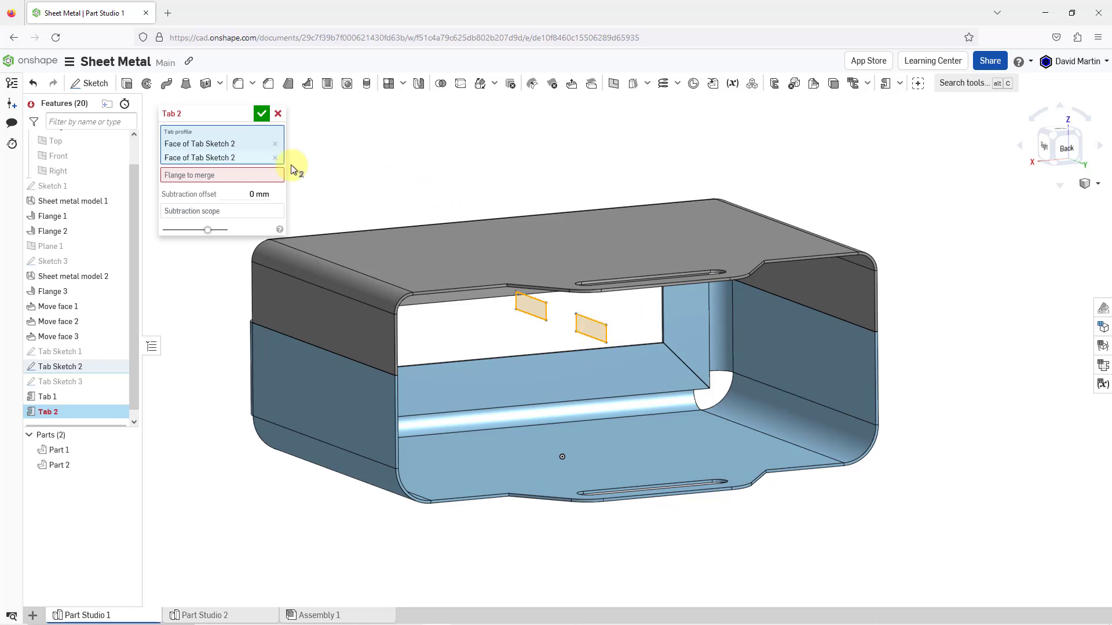
click(251, 175)
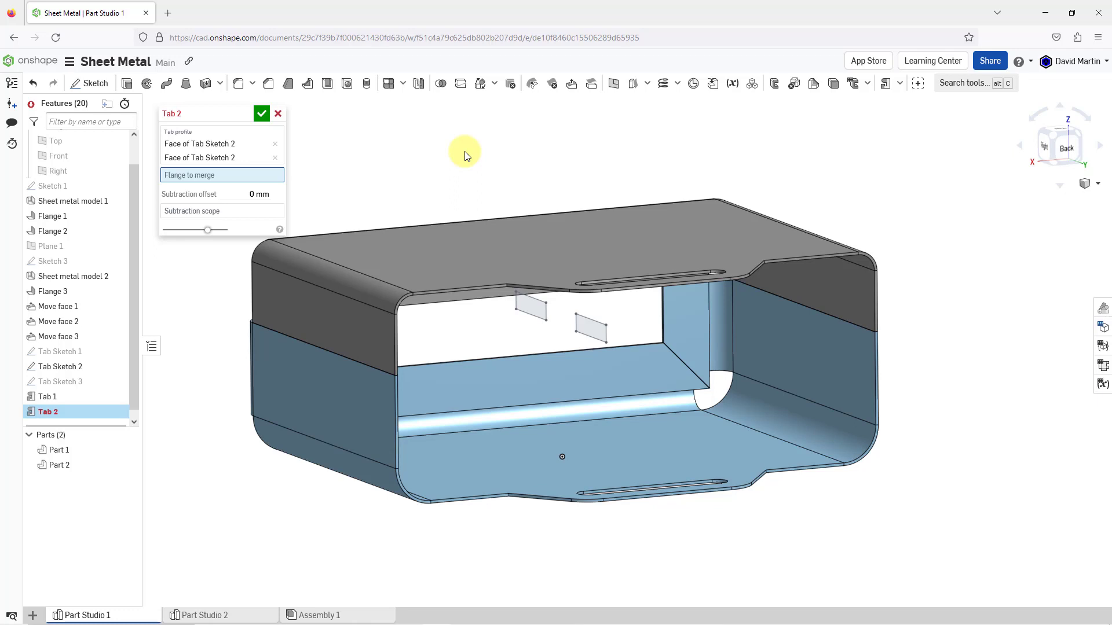
Set Flange 1's left side face as Tab 2's flange to merge, keeping the 0.02 mm offset.
click(293, 384)
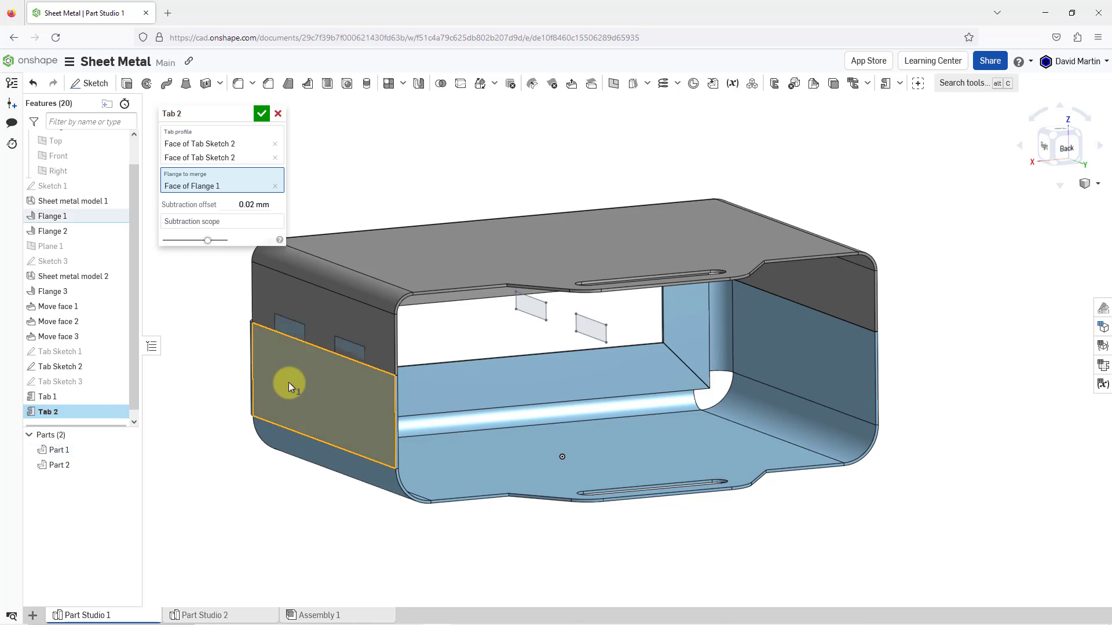
right_drag(297, 383, 335, 386)
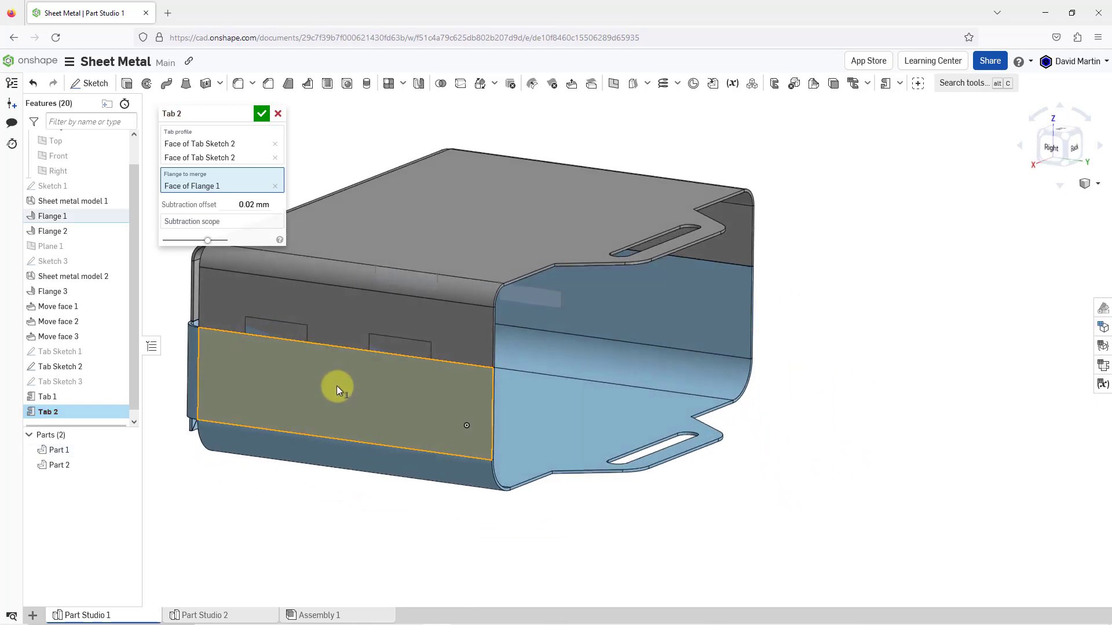
middle_drag(336, 385, 527, 394)
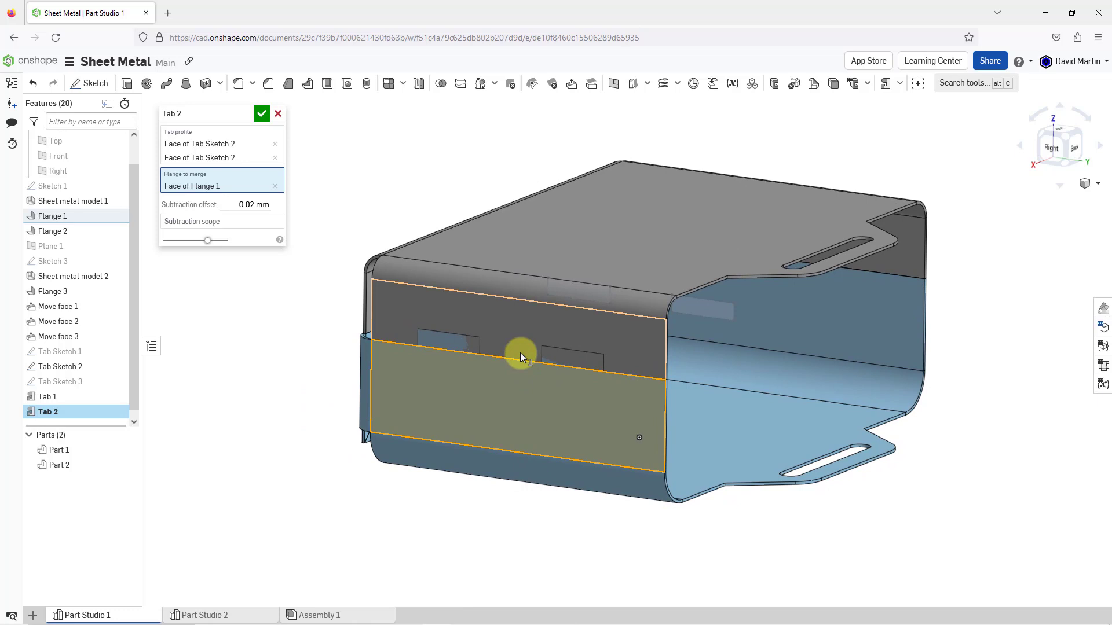
scroll(519, 352, up, 5)
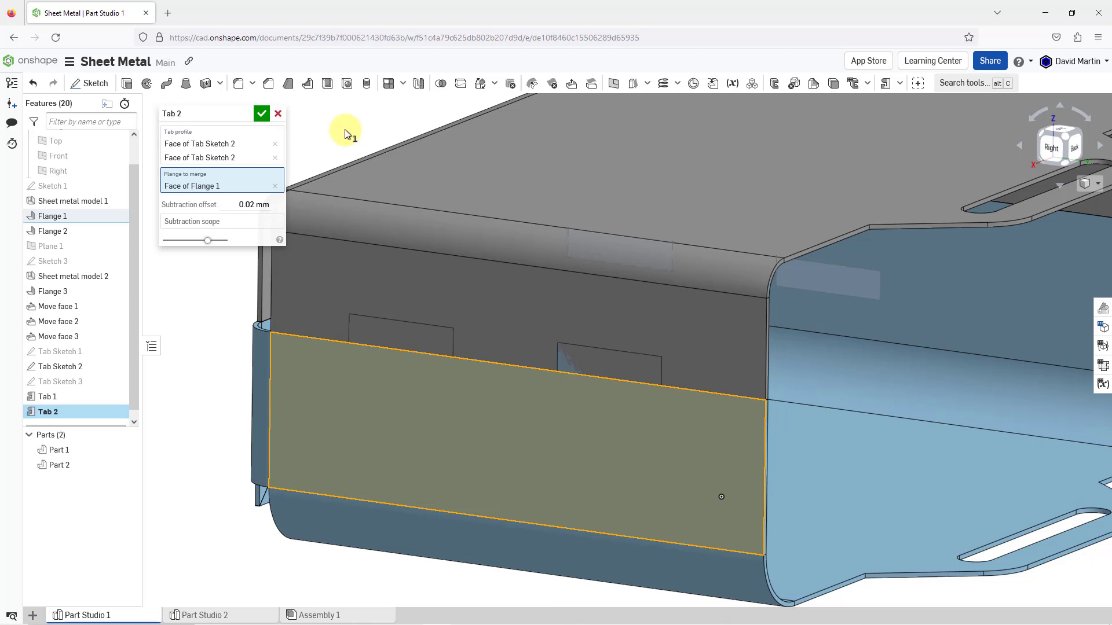
click(204, 222)
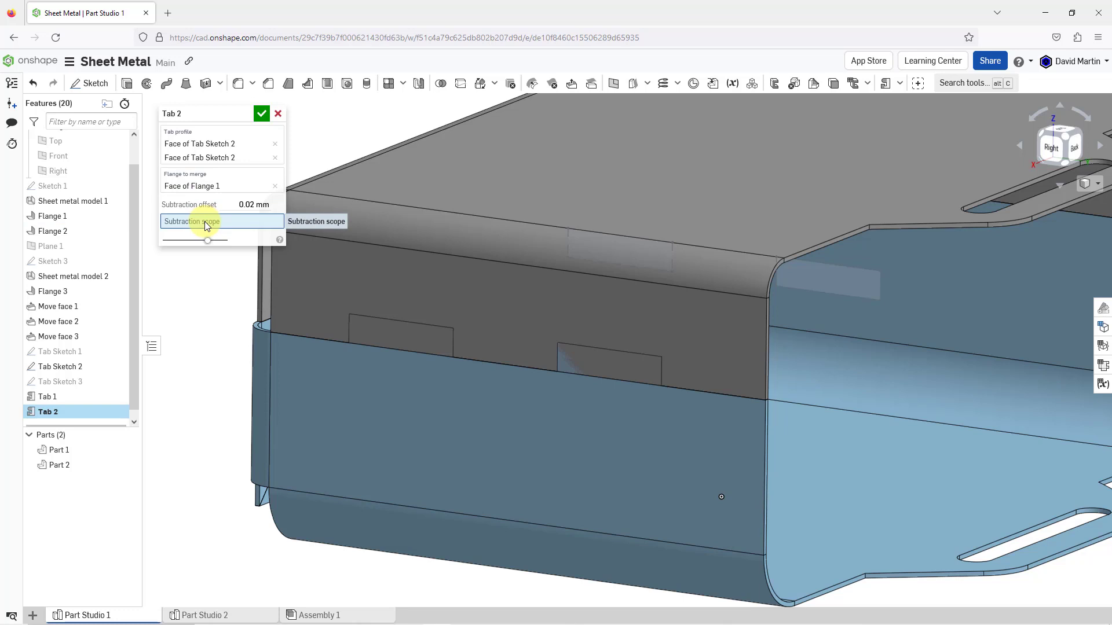
Use the Flange 3 face as Tab 2's subtraction scope with a 1 mm offset and finish Tab 2.
click(409, 268)
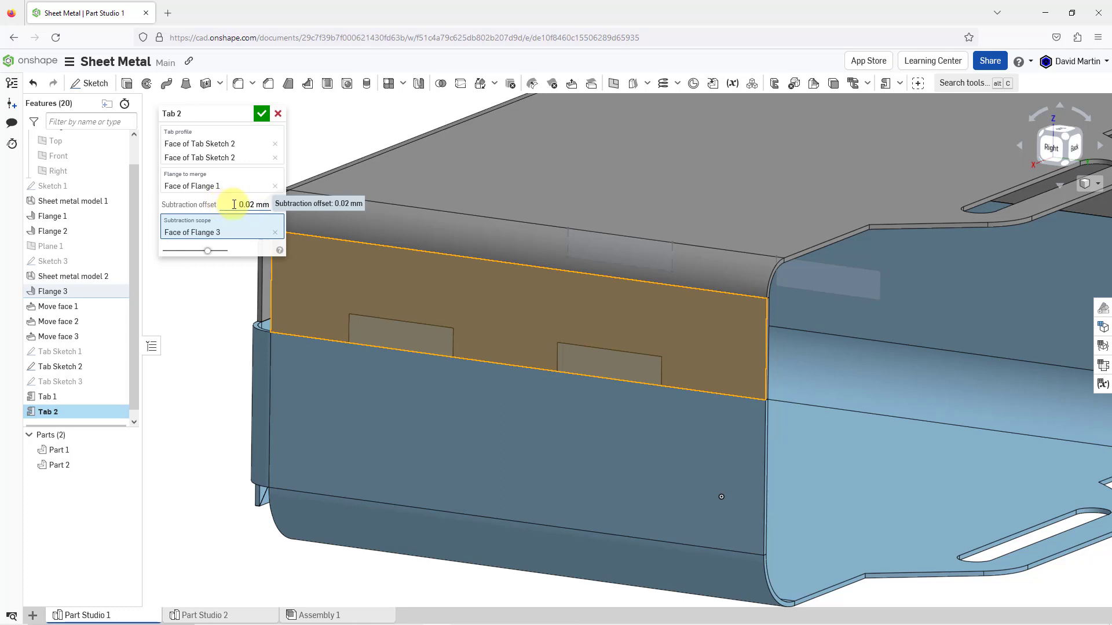
click(234, 204)
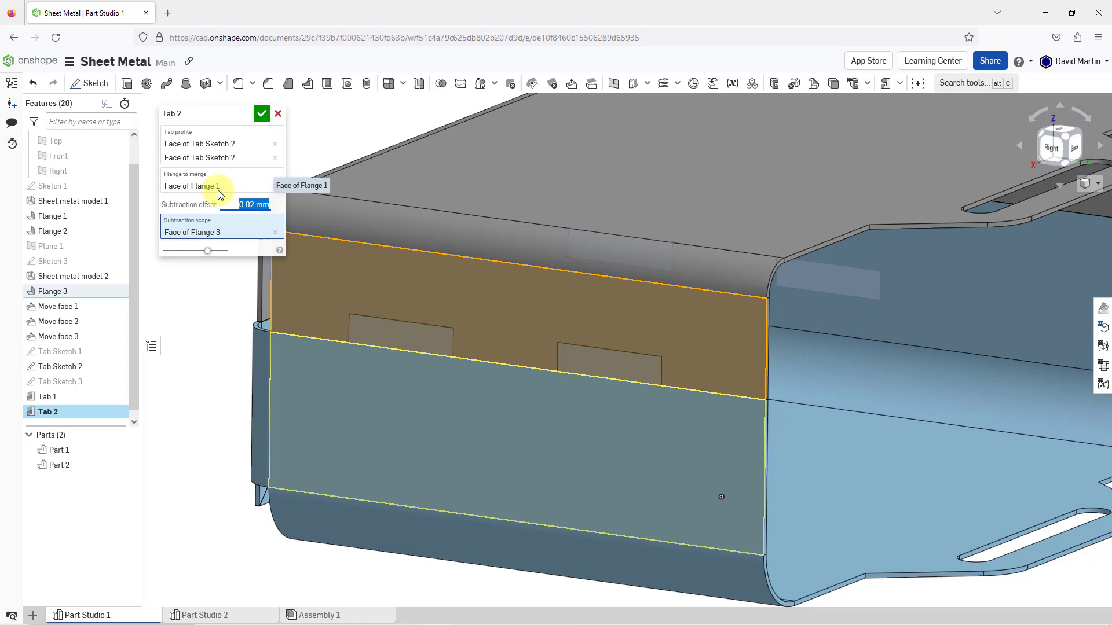
text(1)
key(Return)
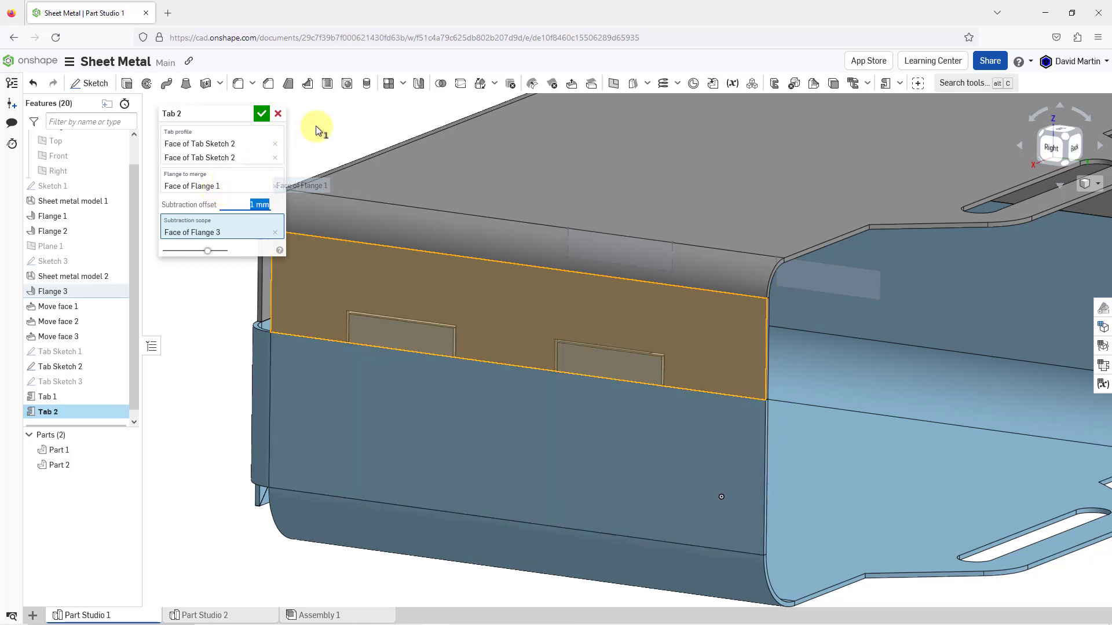
click(260, 116)
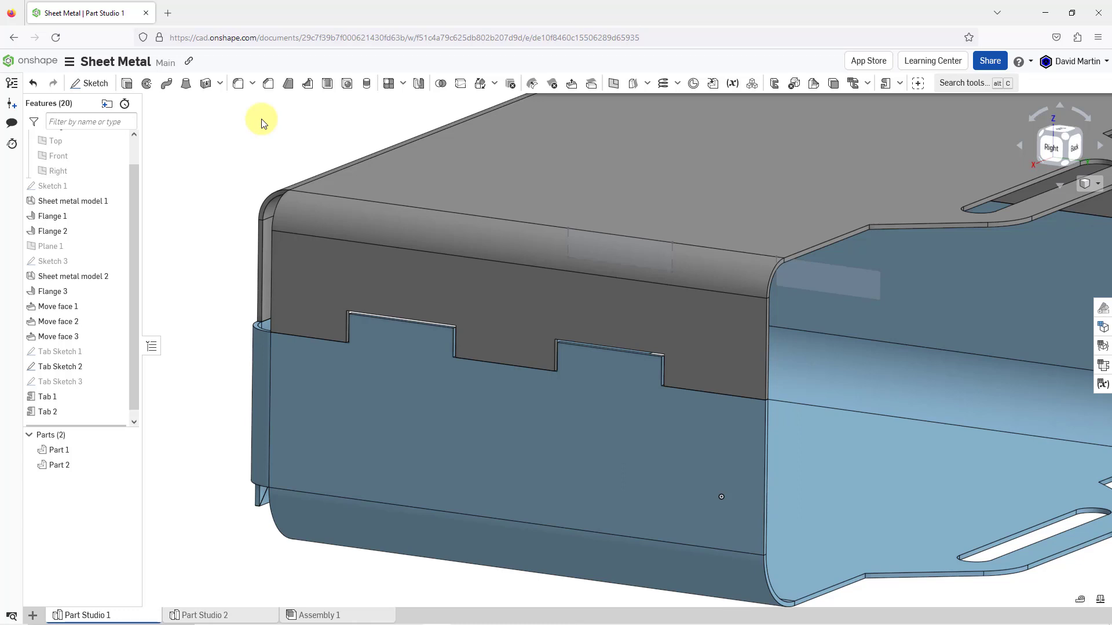
right_click(98, 205)
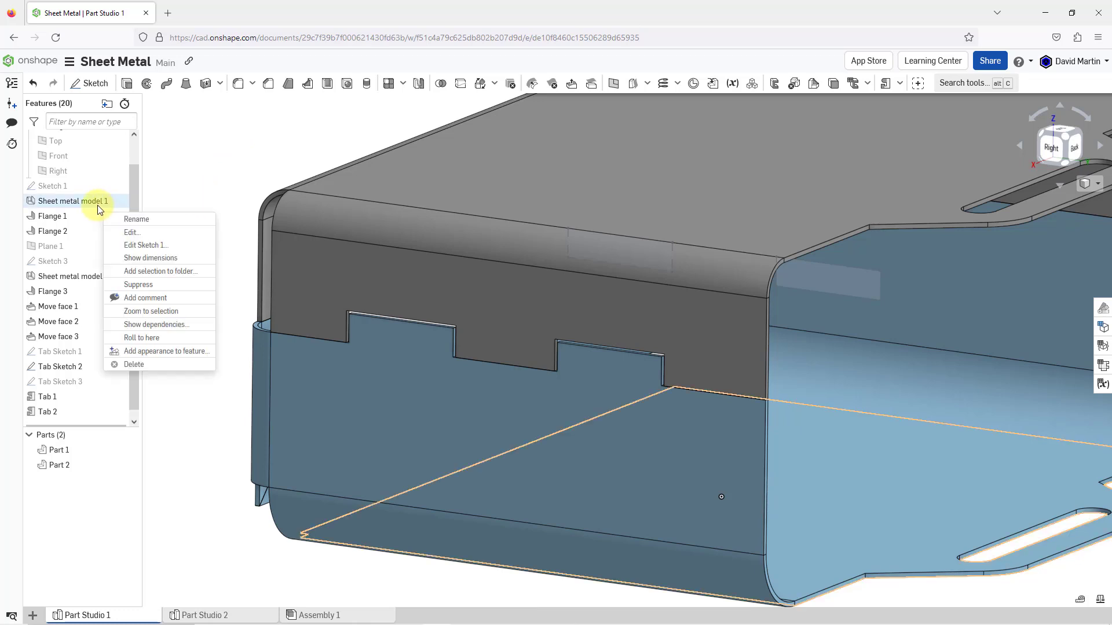
click(141, 238)
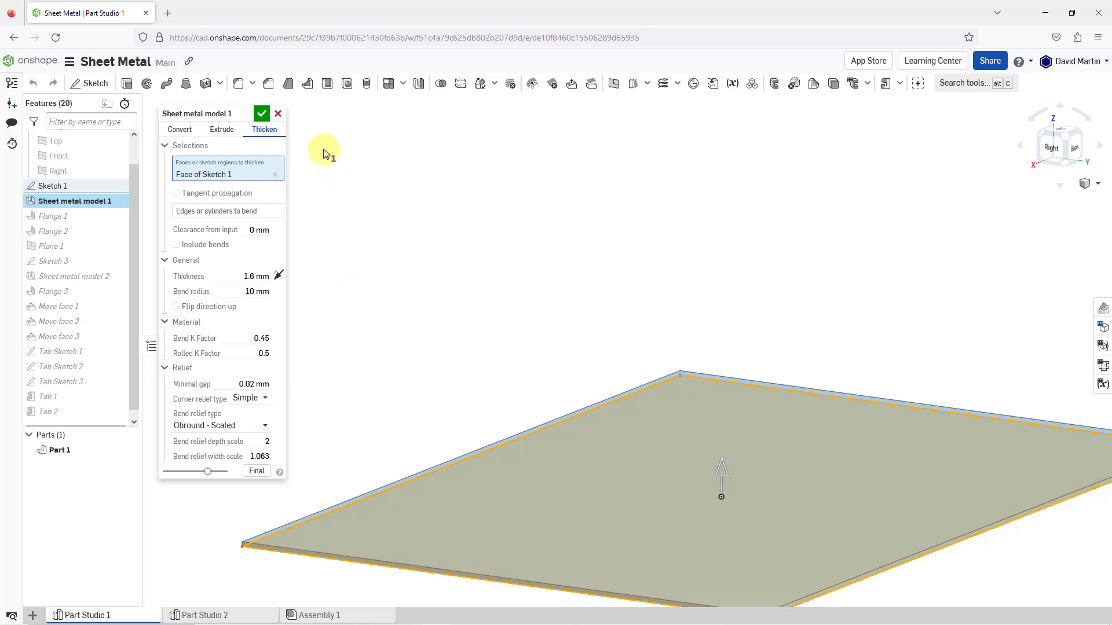
click(278, 115)
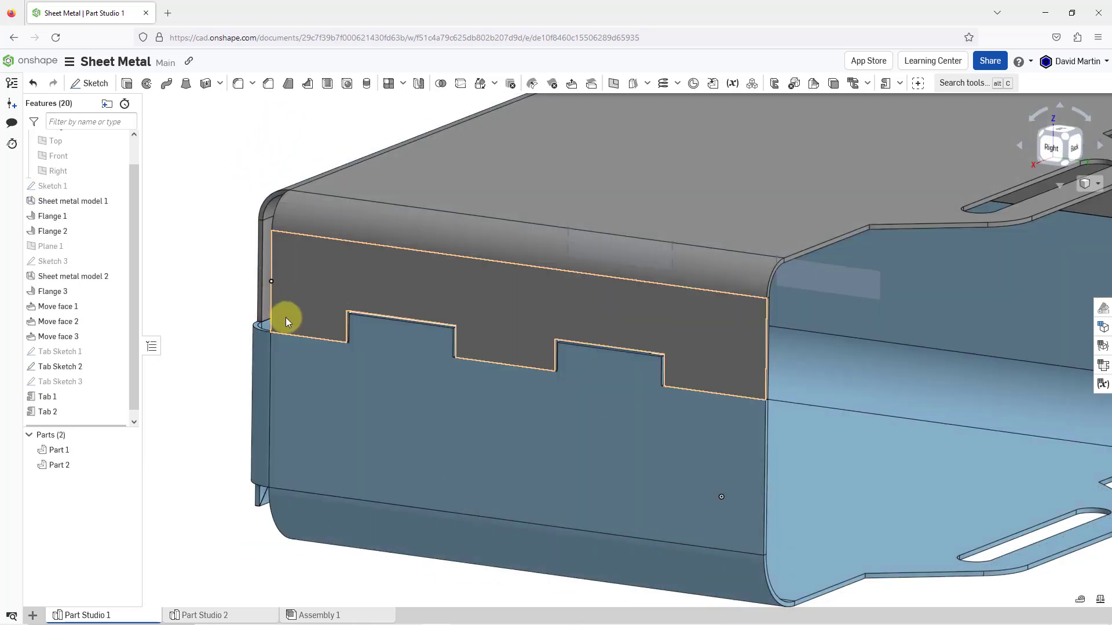
Turn to the front view, show Tab Sketch 3 and hide Tab Sketch 2.
scroll(287, 318, up, 3)
right_drag(287, 318, 511, 340)
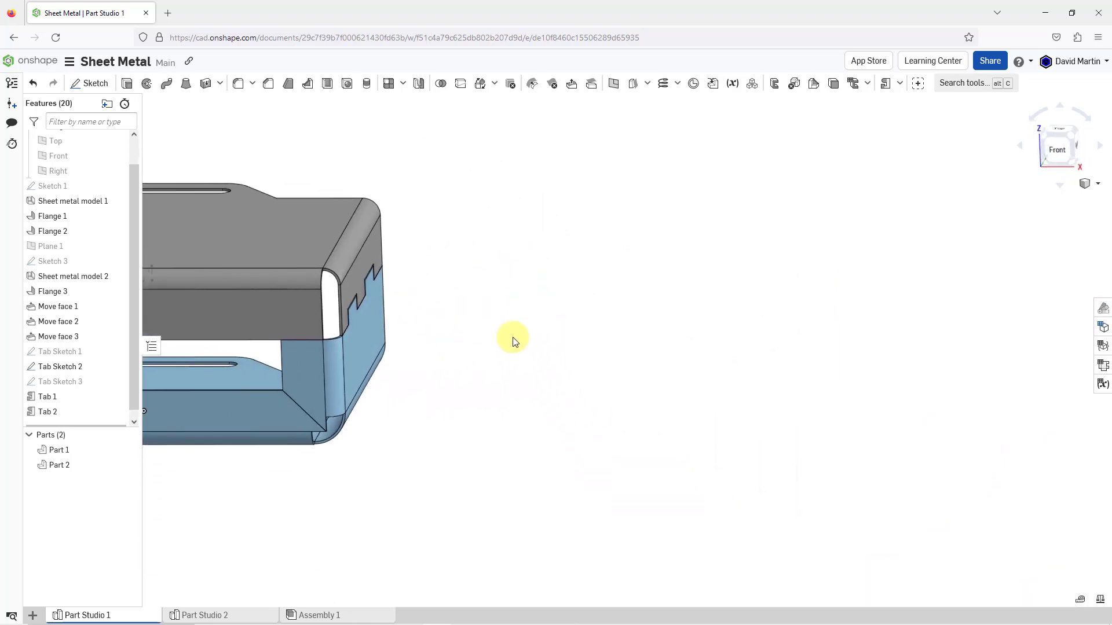
key(f)
right_drag(938, 352, 712, 388)
scroll(608, 391, down, 2)
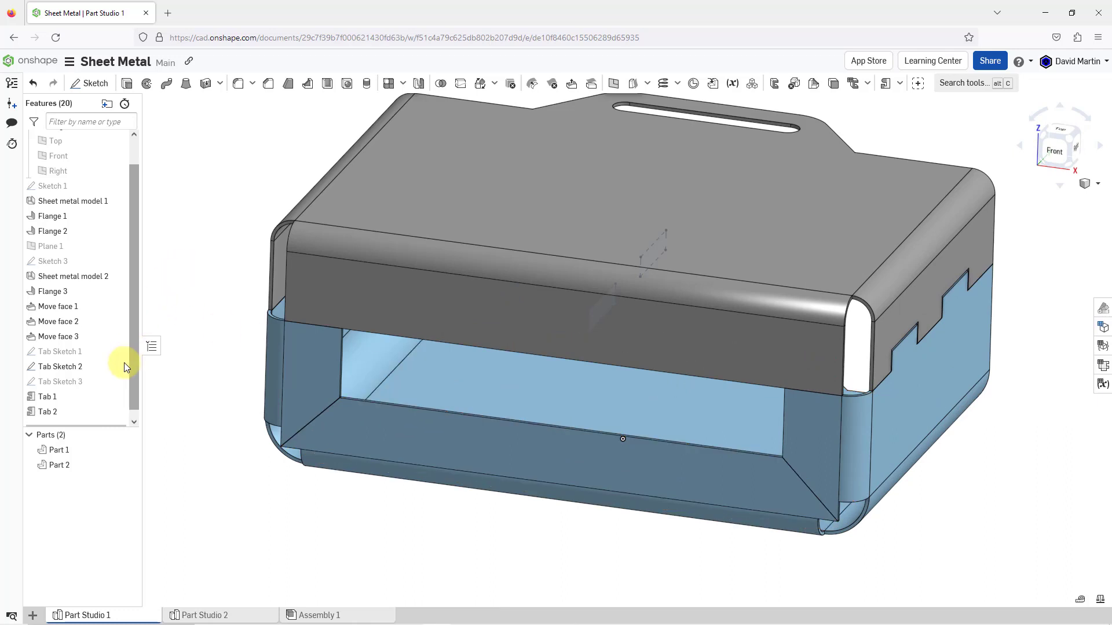
click(117, 382)
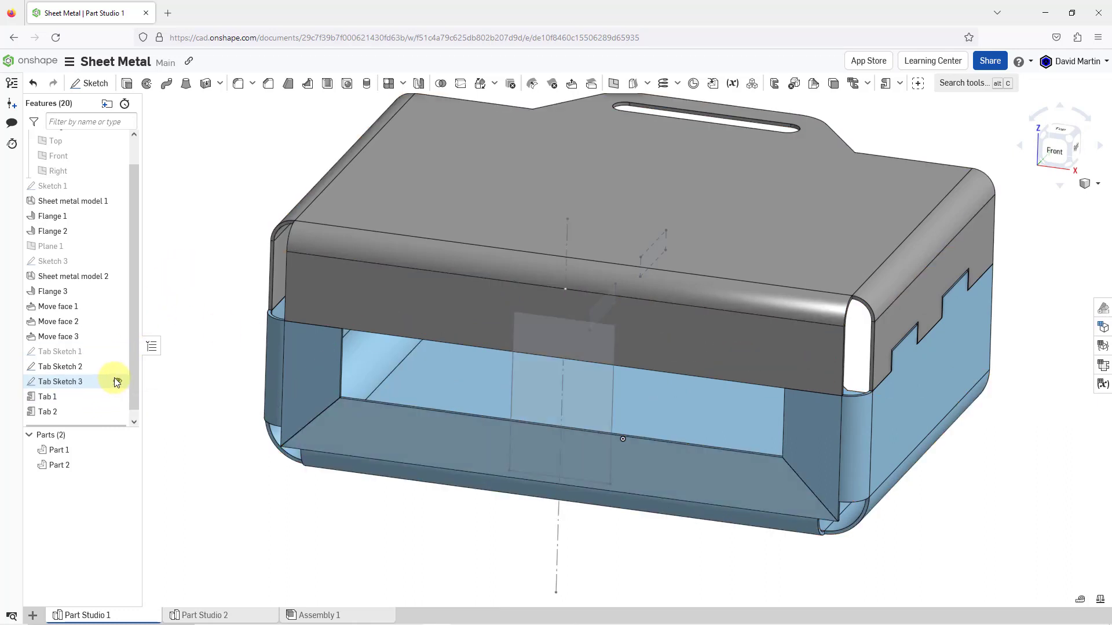
click(117, 366)
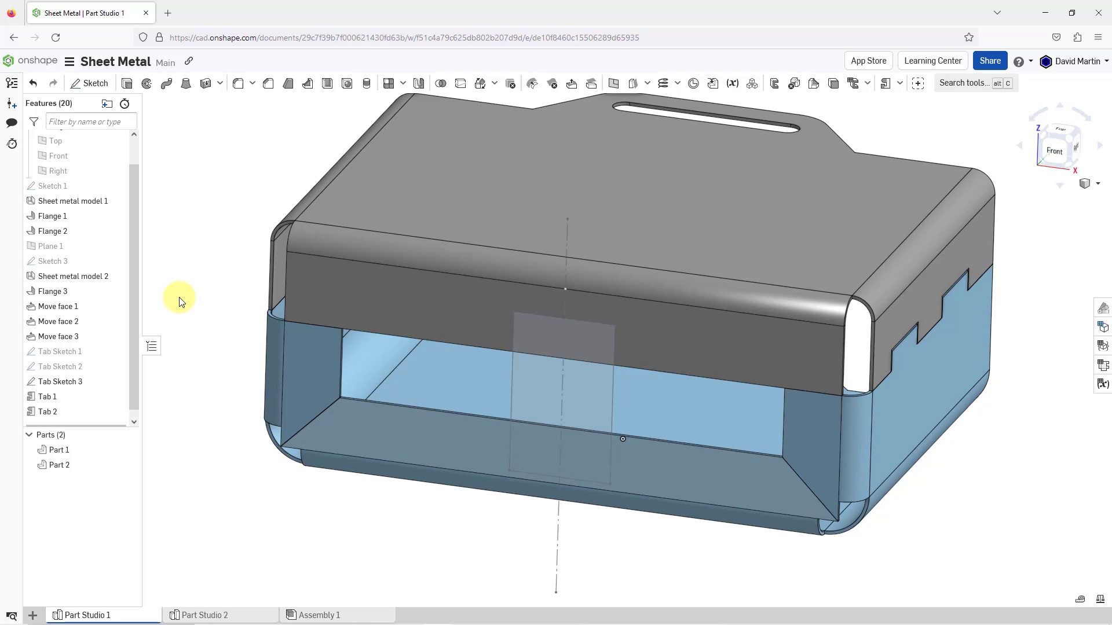
Create Tab 3 from both Tab Sketch 3 regions, merging into Flange 2 and Flange 3.
click(886, 85)
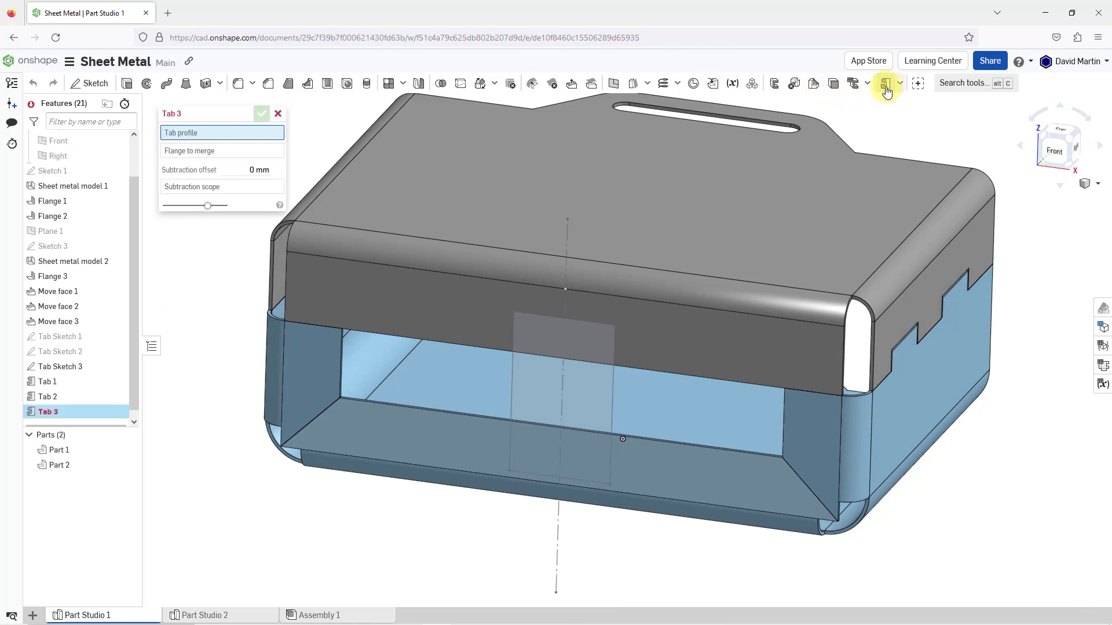
click(546, 406)
click(546, 458)
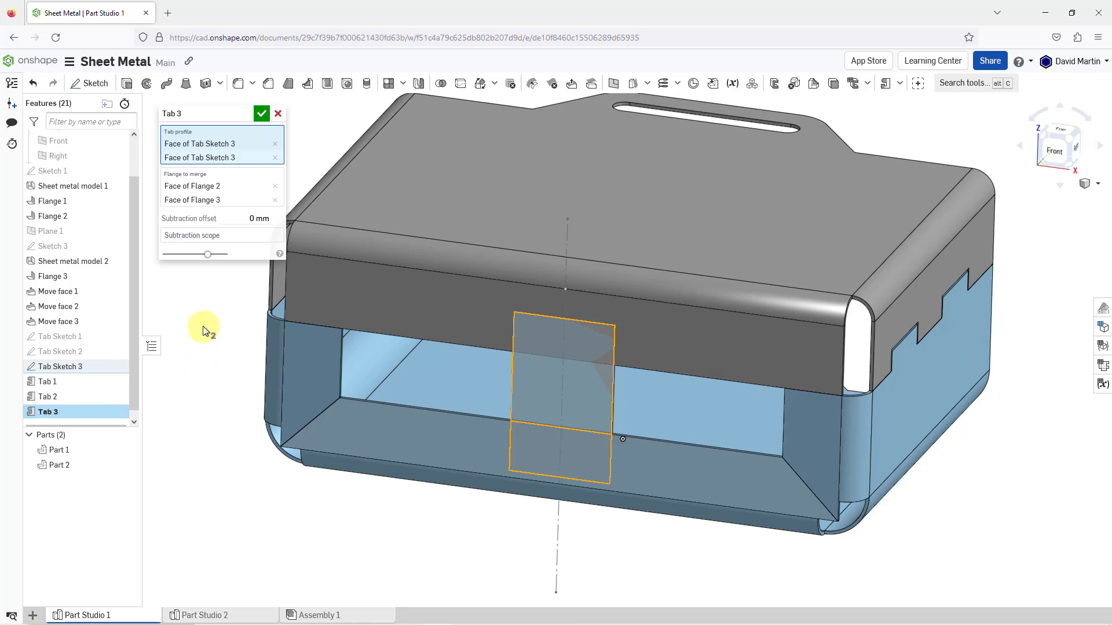
click(262, 114)
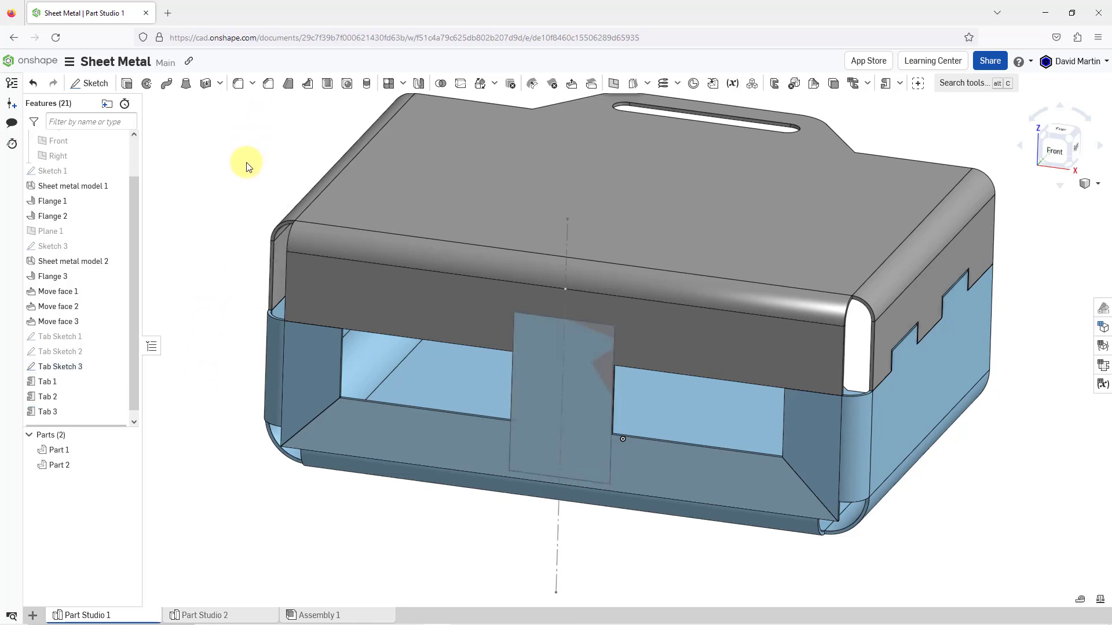
click(127, 464)
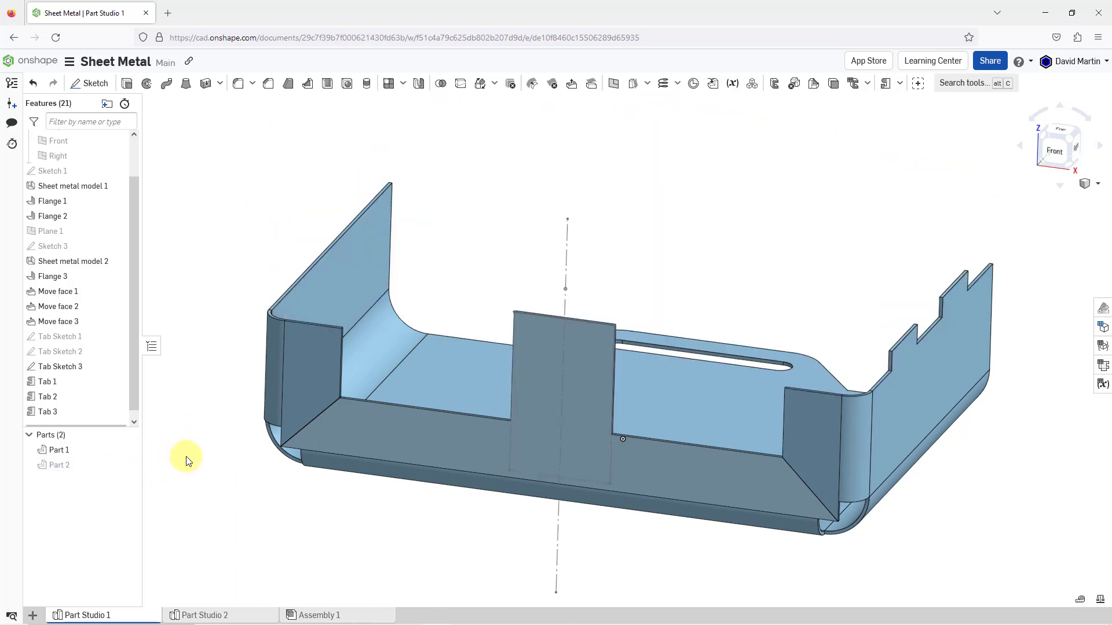
click(128, 464)
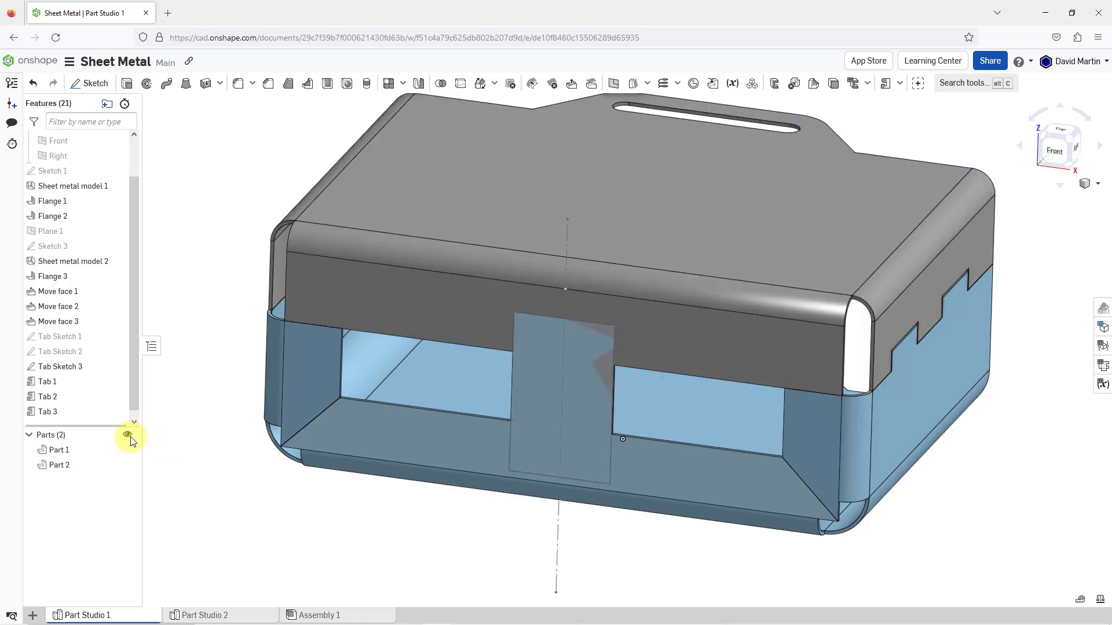
click(127, 449)
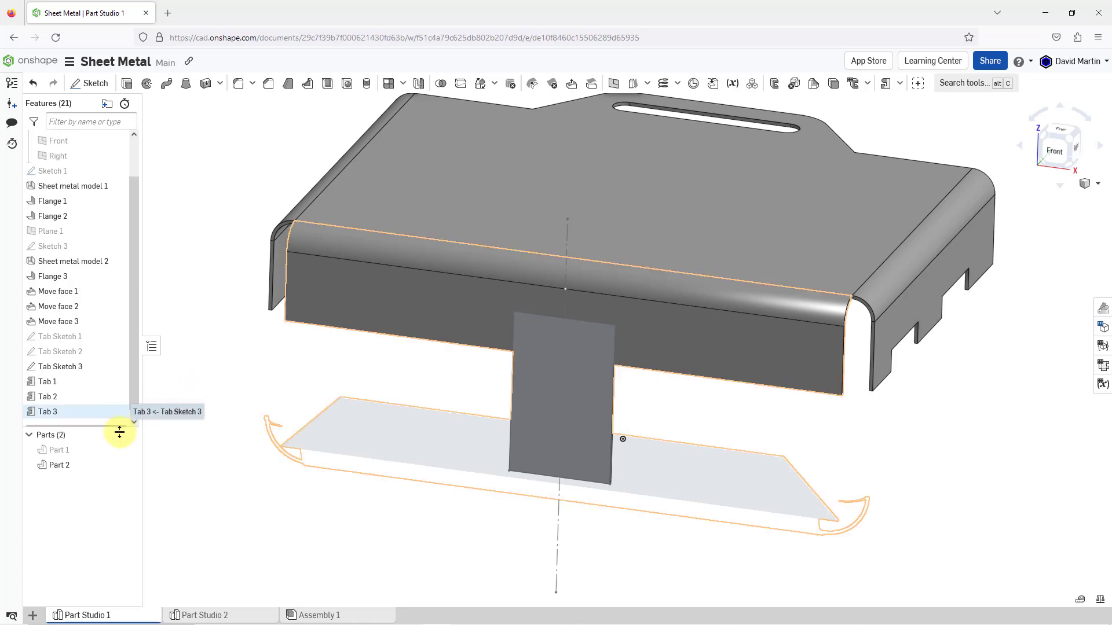
Show Part 1 again and remove Face of Flange 2 from Tab 3's flanges to merge.
click(128, 450)
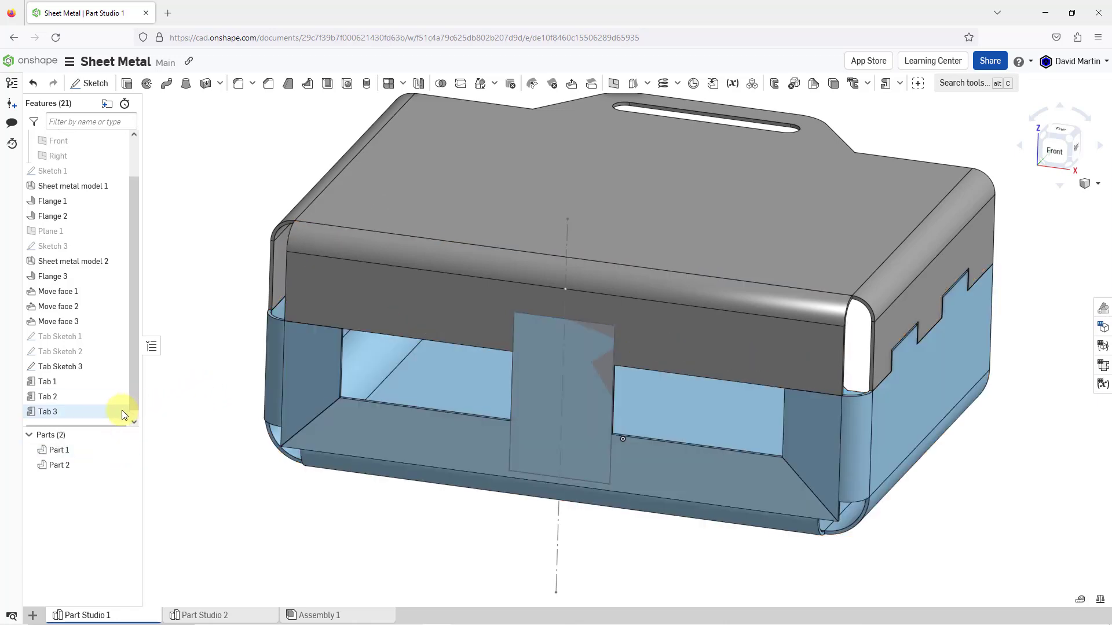
right_click(111, 412)
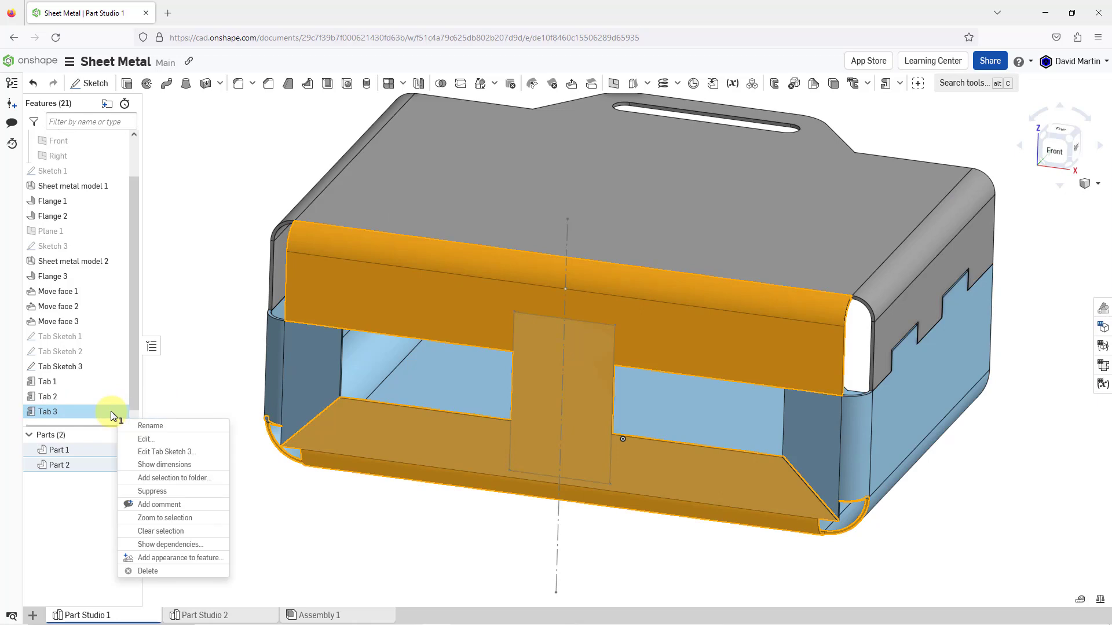
click(145, 439)
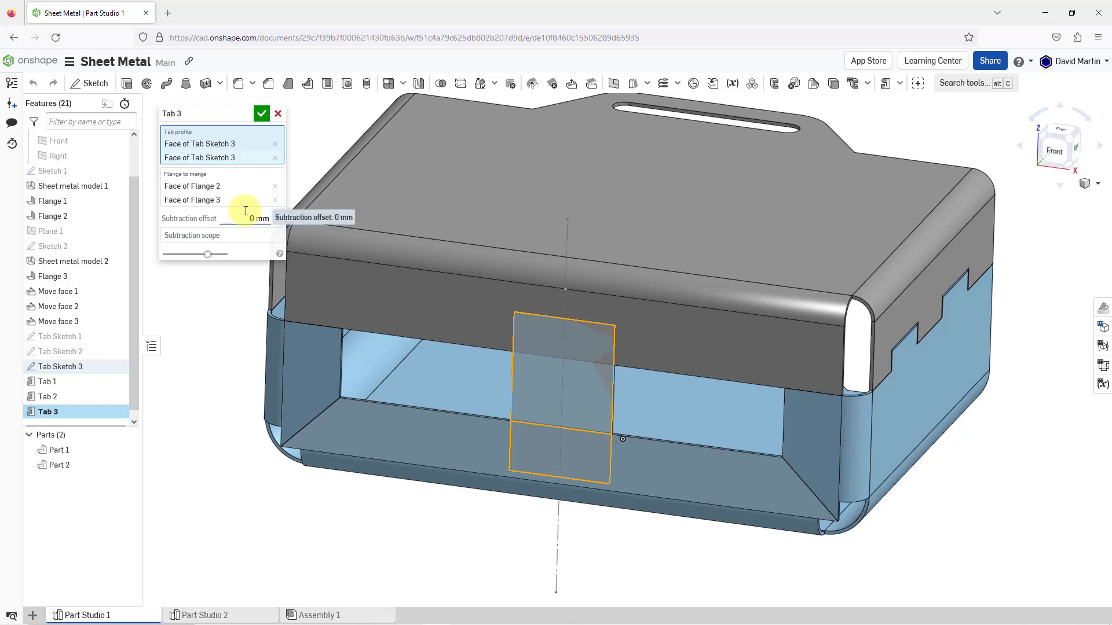
click(275, 187)
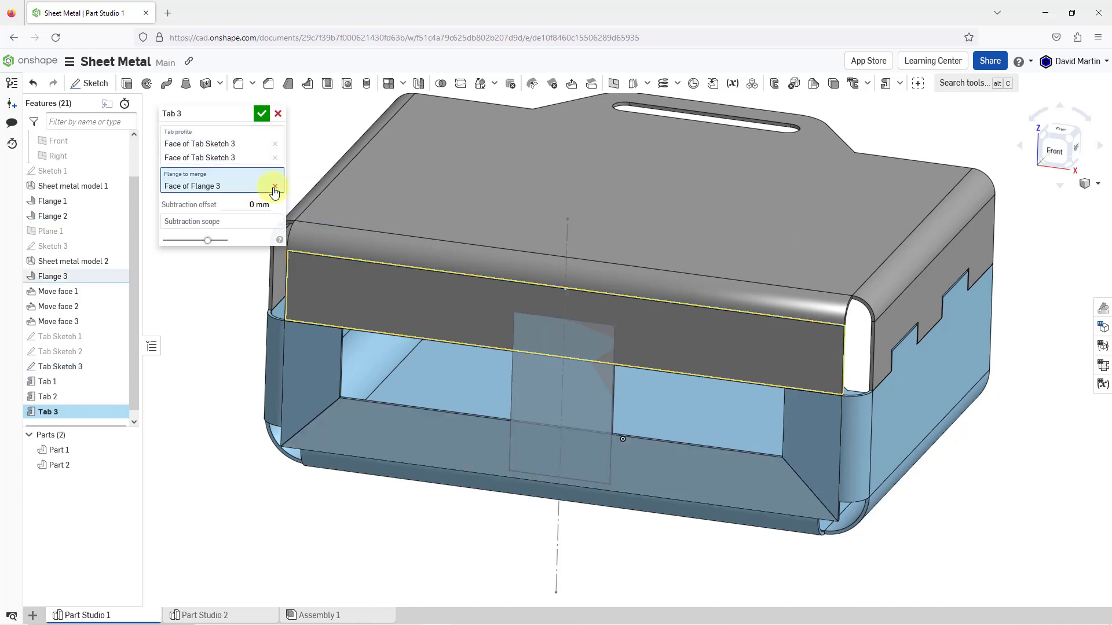
click(260, 114)
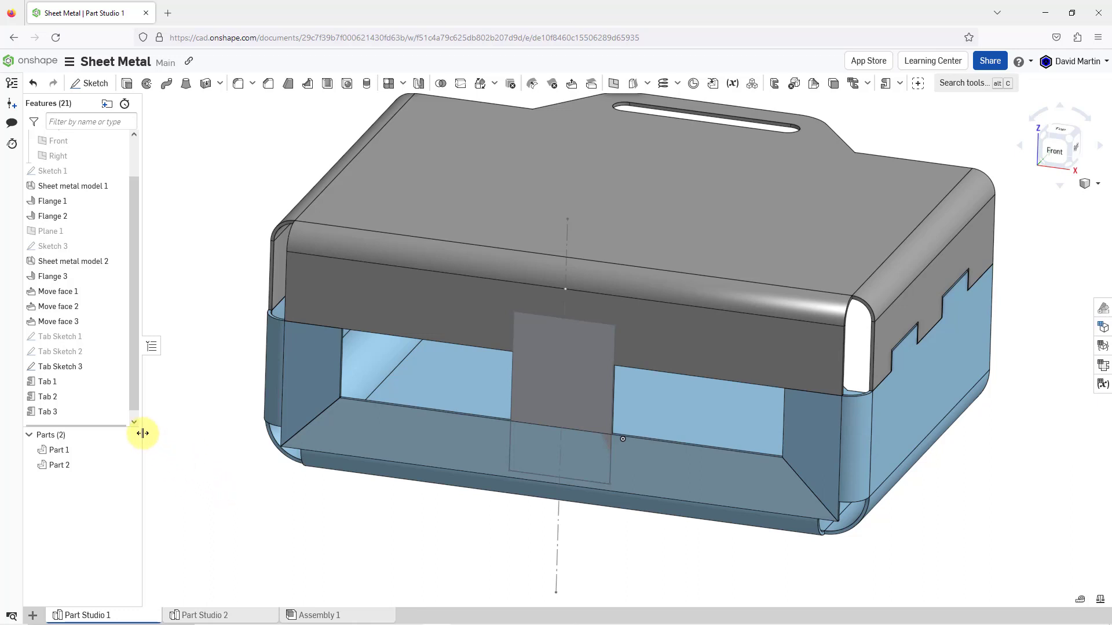
Edit Tab 3 to use Flange 2's bottom face as its subtraction scope.
right_click(109, 415)
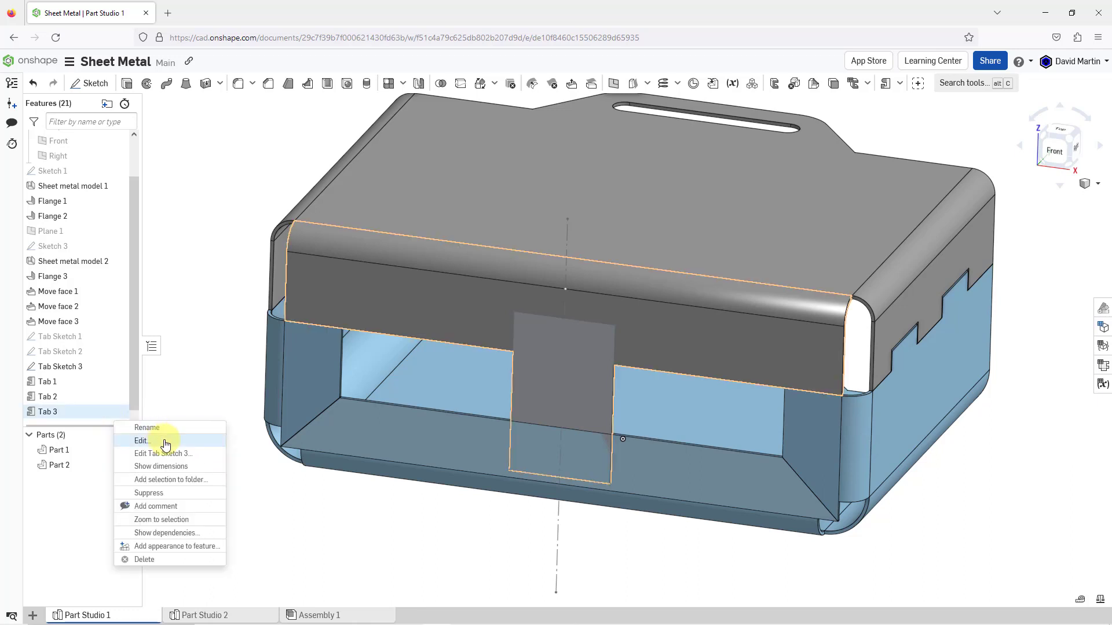
click(146, 441)
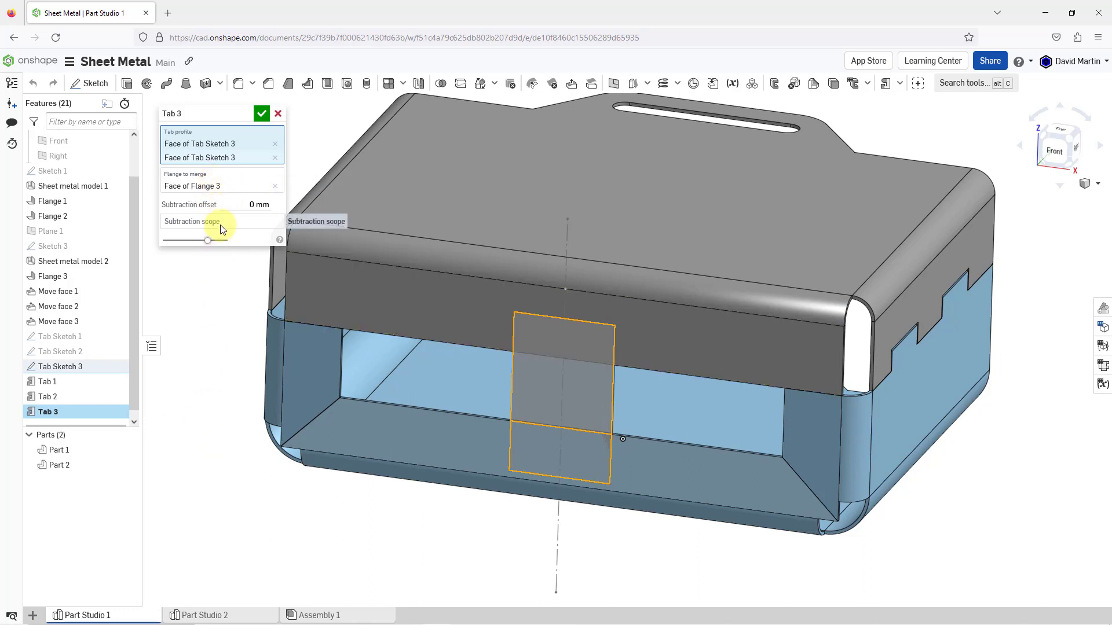
click(220, 224)
click(442, 447)
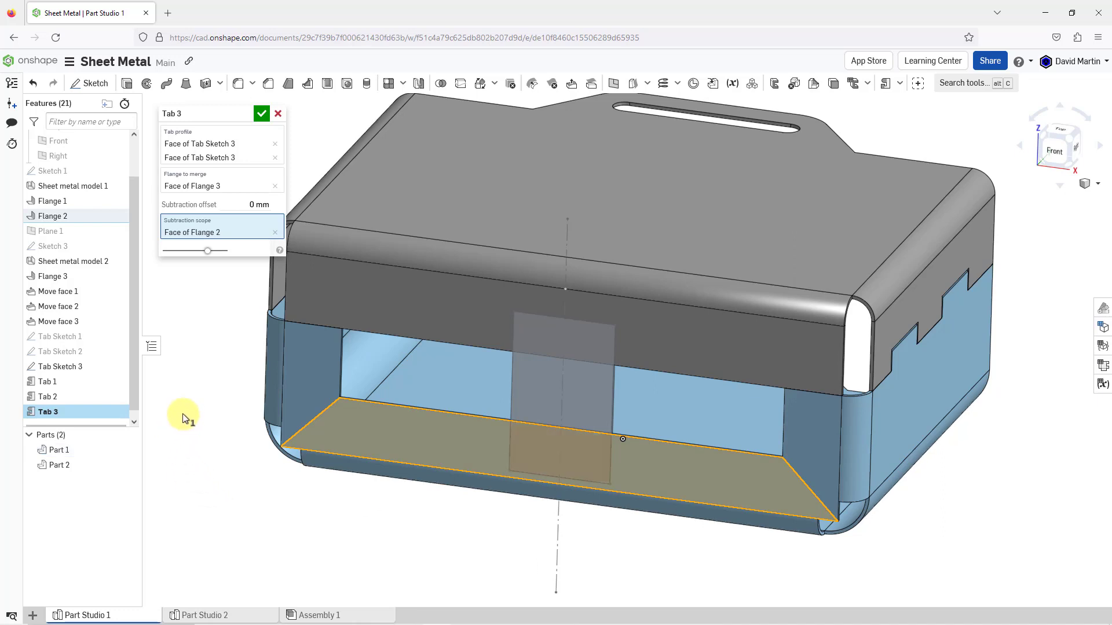
click(260, 115)
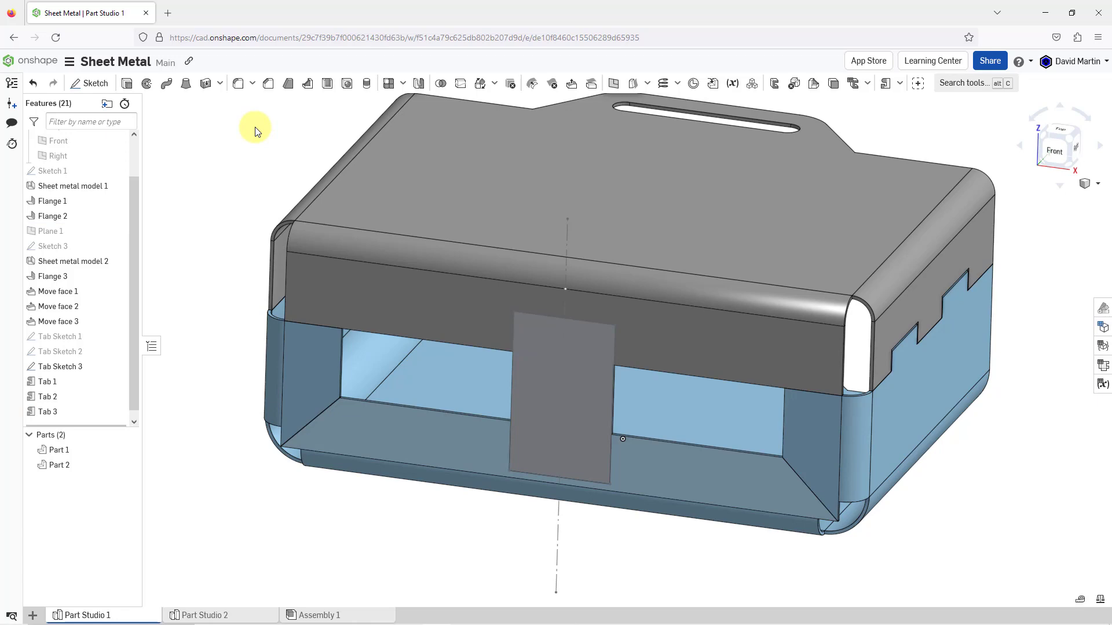
mouse_move(255, 141)
right_down()
mouse_move(241, 141)
mouse_move(250, 145)
right_up()
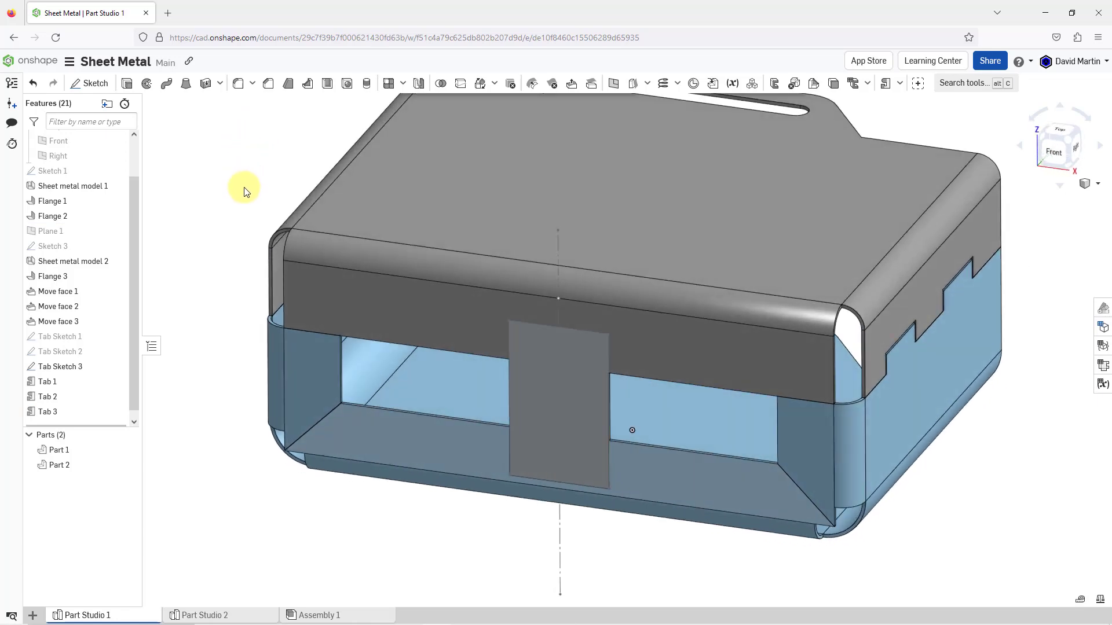